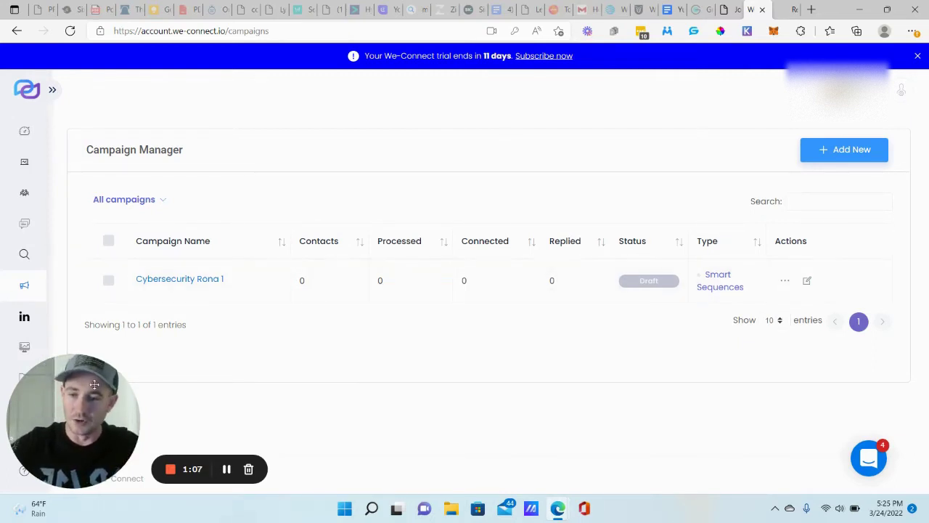
Start a new campaign and name it "Test campaign".
{"action": "left_click_drag", "start_coordinate": [69, 419], "coordinate": [251, 416]}
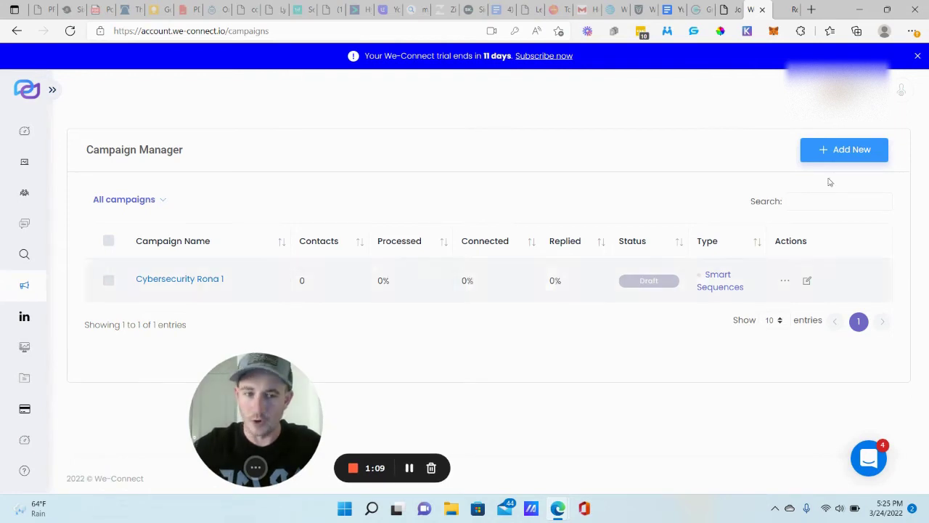
{"action": "left_click", "coordinate": [839, 154]}
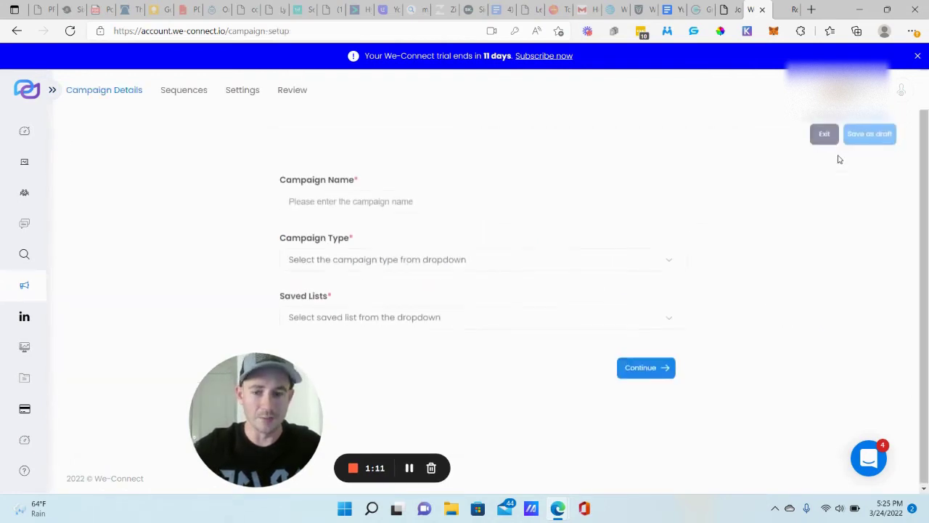
{"action": "mouse_move", "coordinate": [18, 187]}
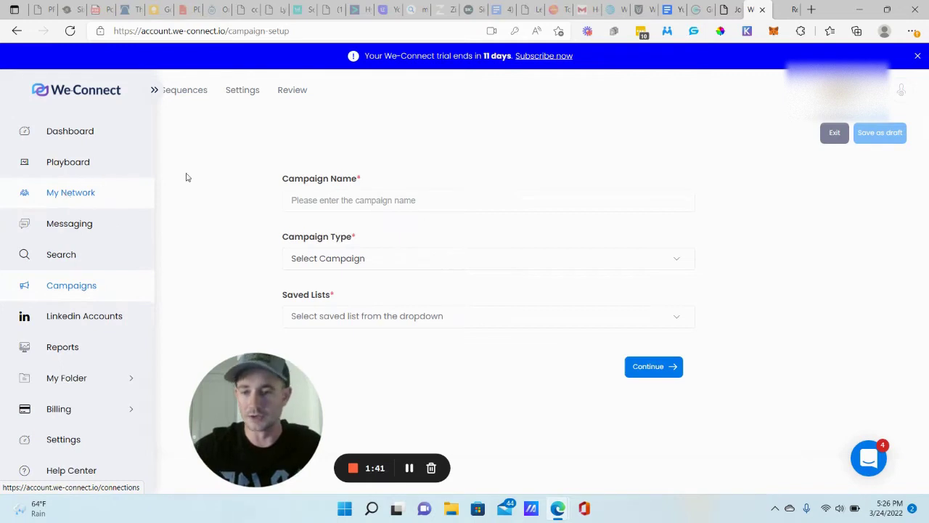
{"action": "left_click_drag", "start_coordinate": [240, 407], "coordinate": [72, 385]}
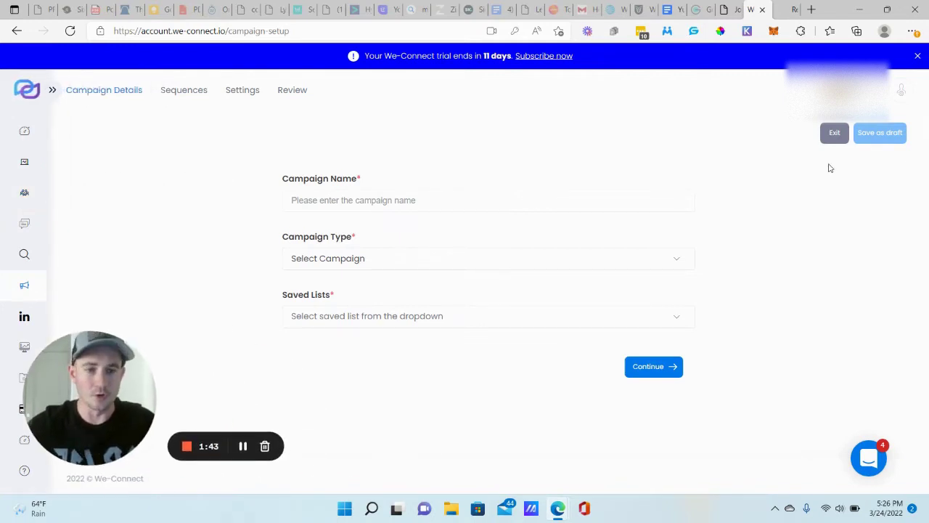
{"action": "left_click", "coordinate": [346, 202]}
{"action": "type", "text": "Test"}
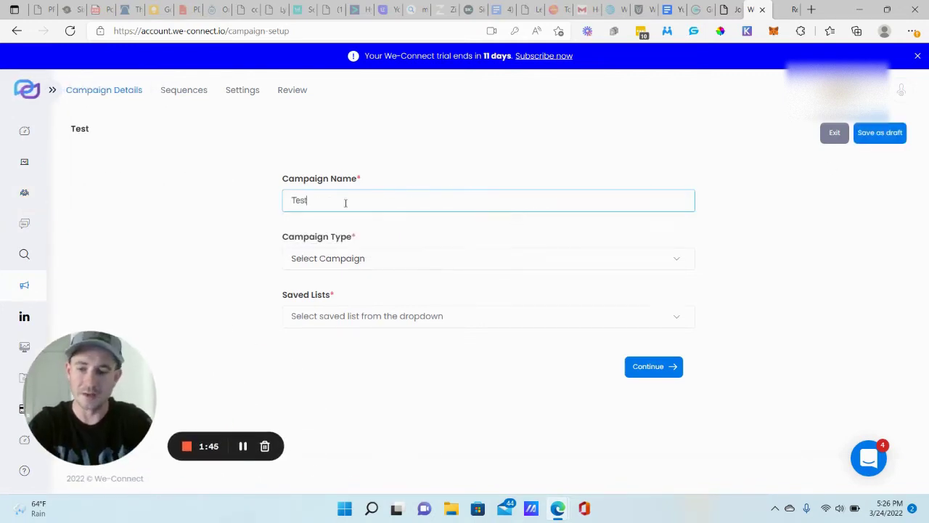
{"action": "type", "text": " campaign"}
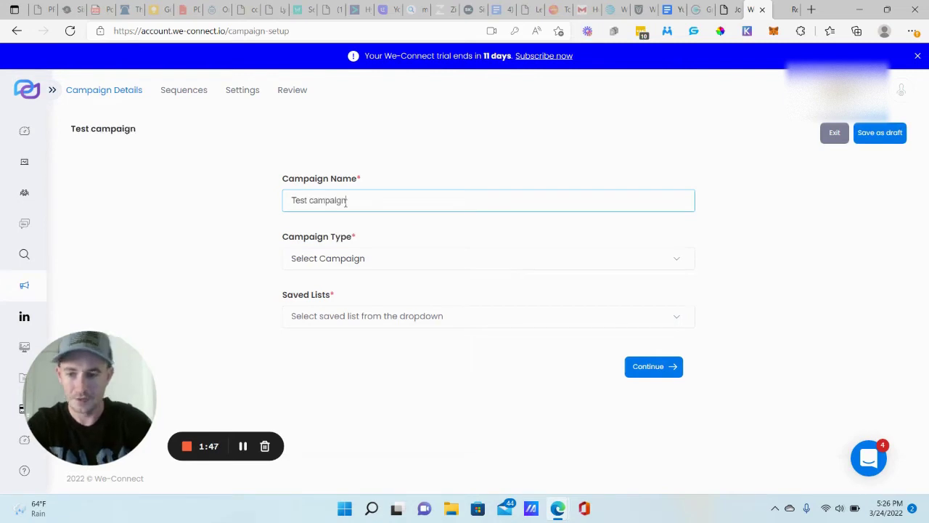
Set the campaign type to Smart Sequences with the saved list Rona.AZ.Leads.IT.CompSoftware, and continue to the sequence setup.
{"action": "left_click", "coordinate": [354, 263]}
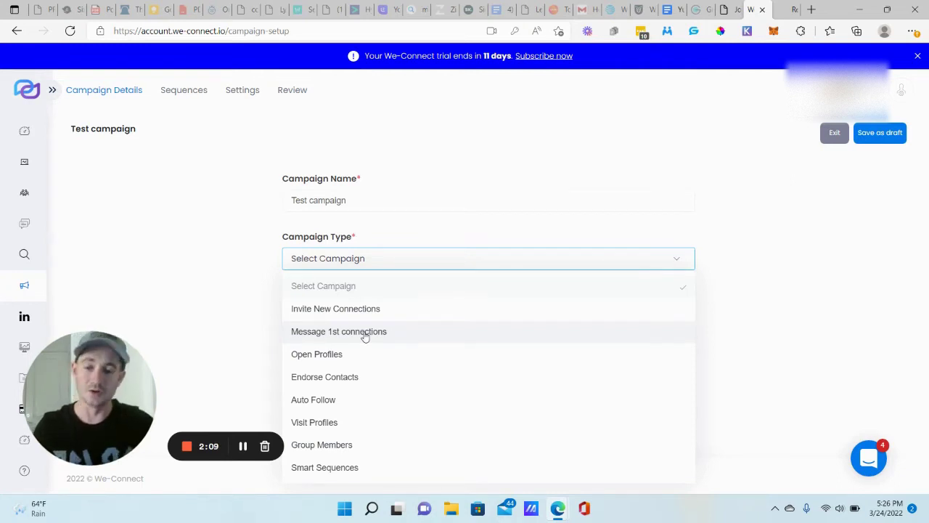
{"action": "left_click", "coordinate": [321, 469]}
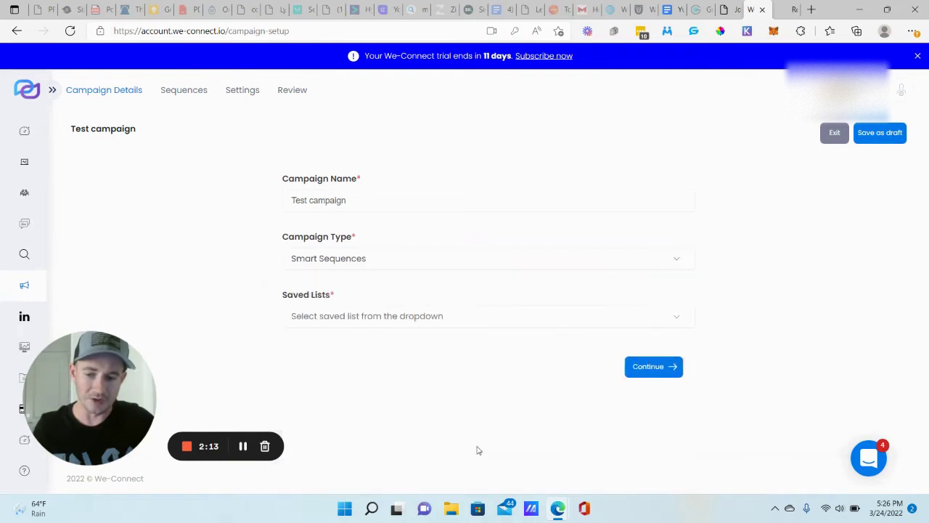
{"action": "left_click", "coordinate": [337, 317]}
{"action": "left_click", "coordinate": [342, 364]}
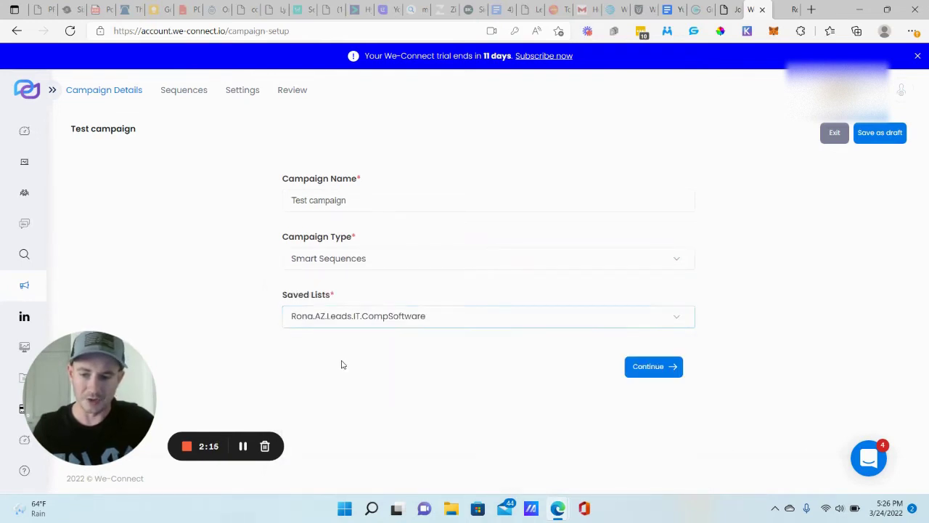
{"action": "left_click", "coordinate": [653, 367]}
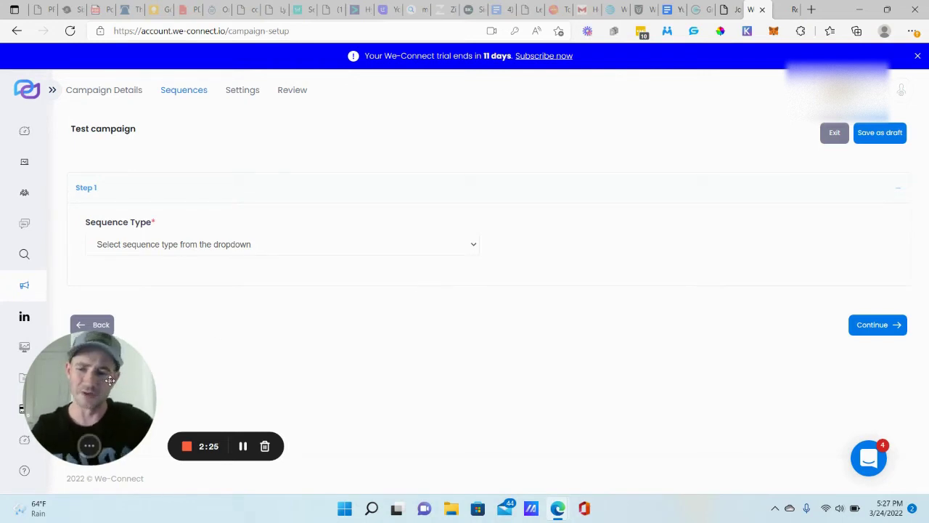
{"action": "left_click_drag", "start_coordinate": [111, 380], "coordinate": [283, 369]}
{"action": "mouse_move", "coordinate": [59, 388]}
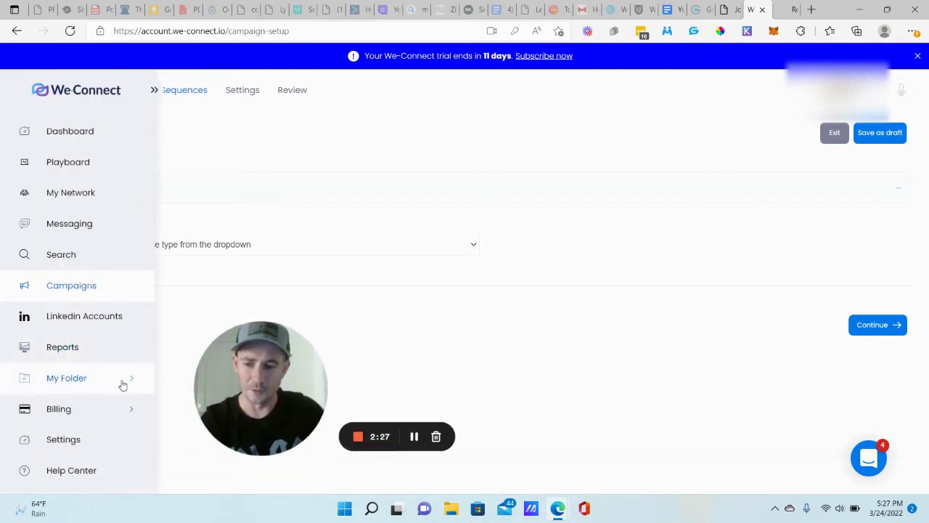
{"action": "left_click", "coordinate": [122, 385]}
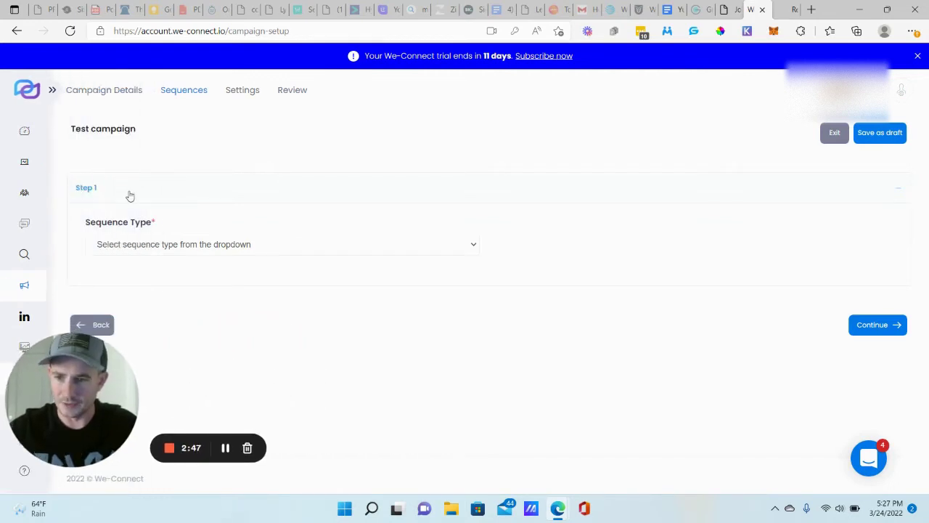
Set the first sequence step to Visit Profile and add a second step of type Like a Post.
{"action": "left_click", "coordinate": [372, 242]}
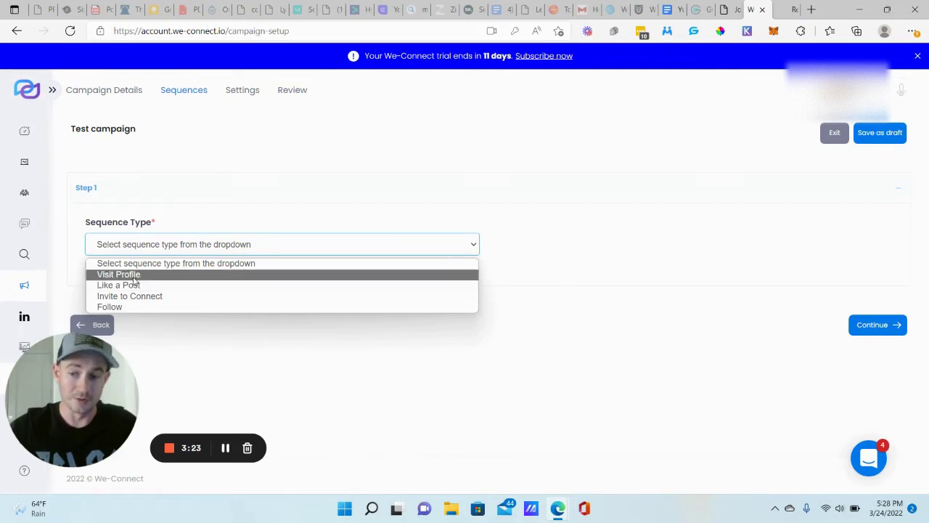
{"action": "left_click", "coordinate": [135, 276]}
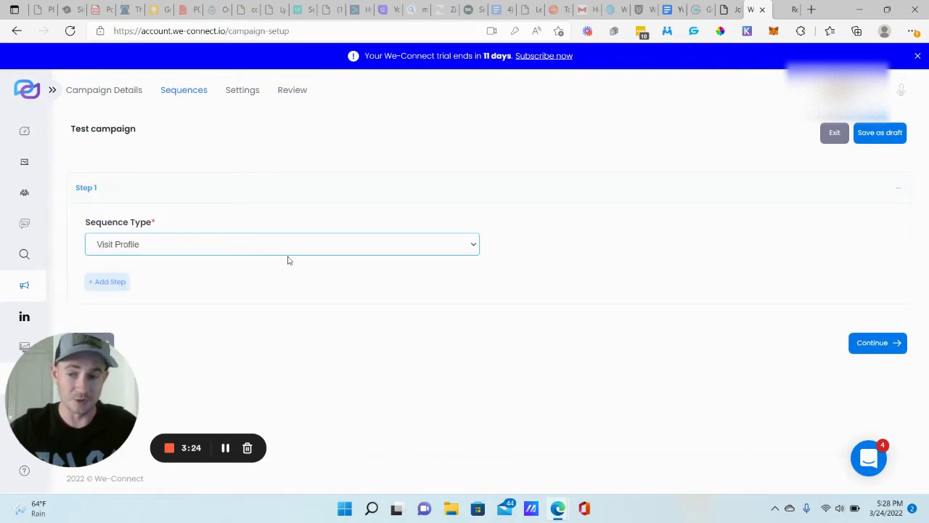
{"action": "left_click", "coordinate": [119, 328]}
{"action": "left_click", "coordinate": [114, 284]}
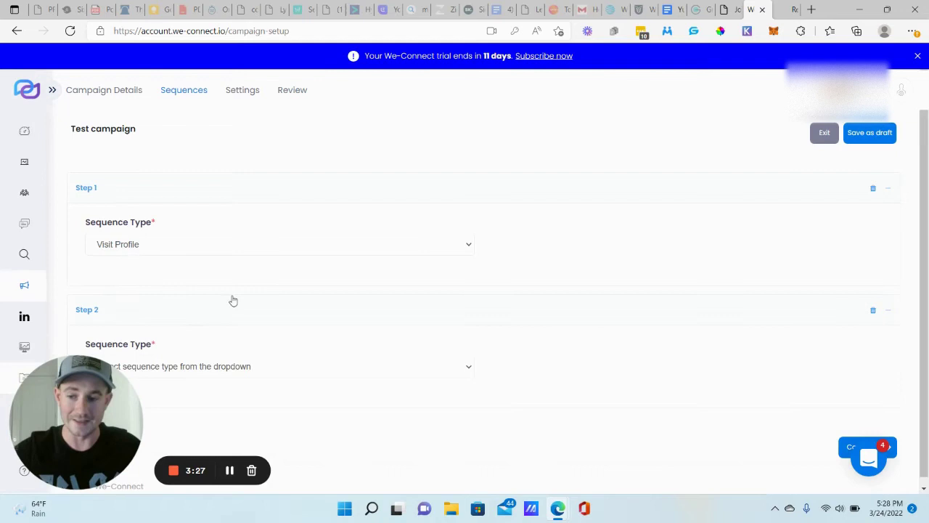
{"action": "left_click", "coordinate": [254, 361]}
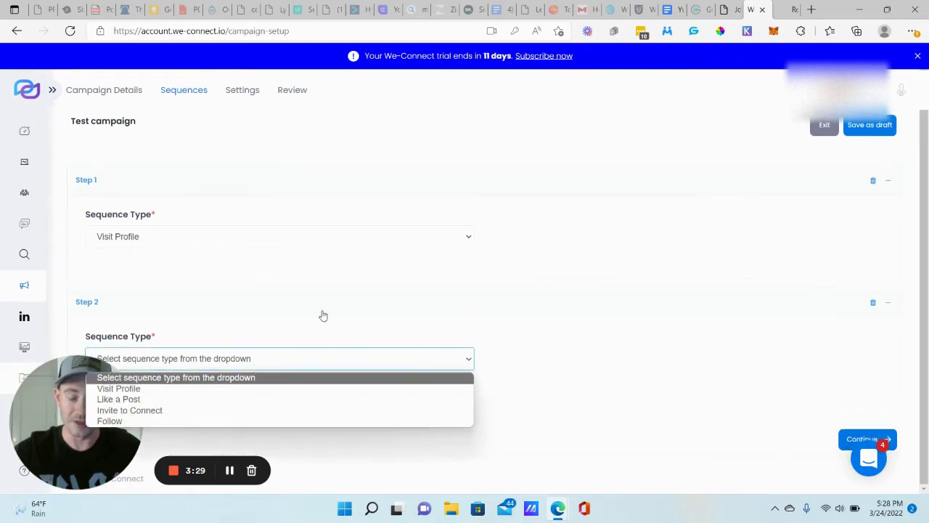
{"action": "left_click", "coordinate": [153, 400]}
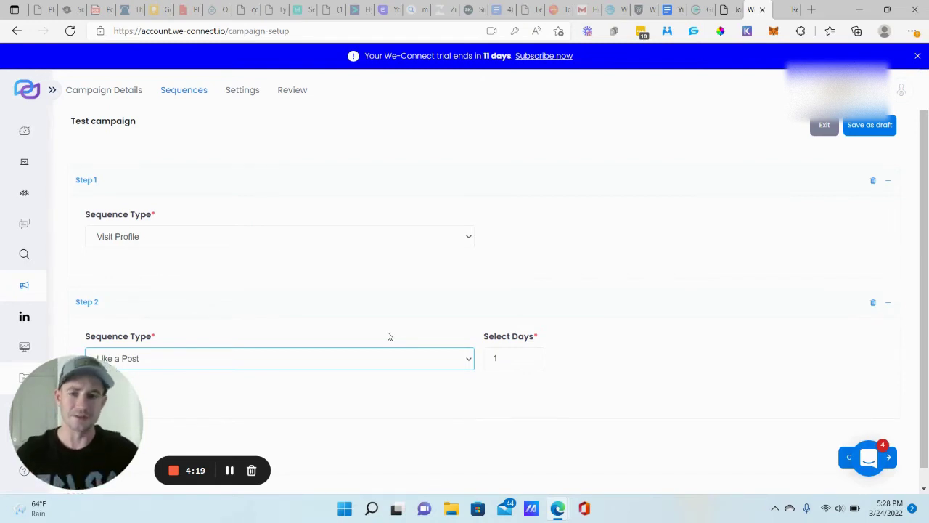
Add a third sequence step of type Follow with a delay of 2 days.
{"action": "left_click_drag", "start_coordinate": [107, 417], "coordinate": [730, 414]}
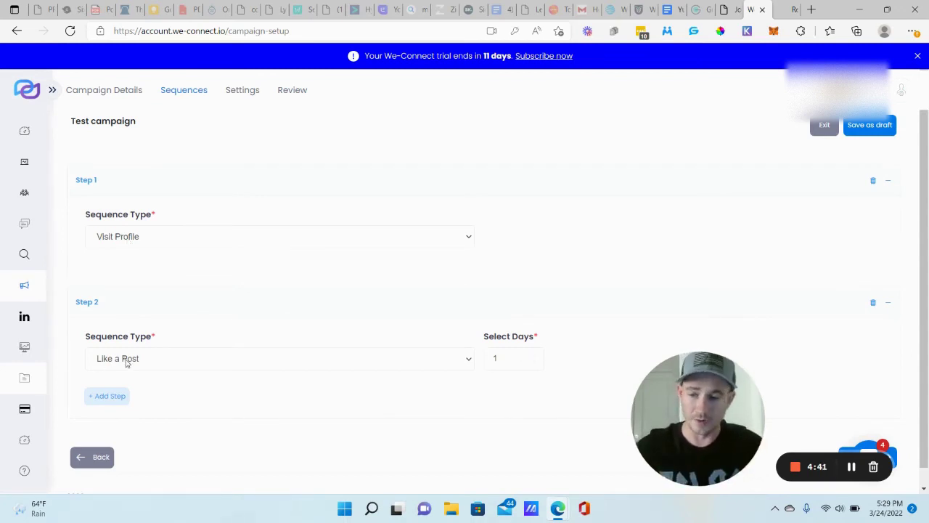
{"action": "left_click", "coordinate": [109, 395]}
{"action": "scroll", "coordinate": [276, 341], "scroll_direction": "down", "scroll_amount": 2}
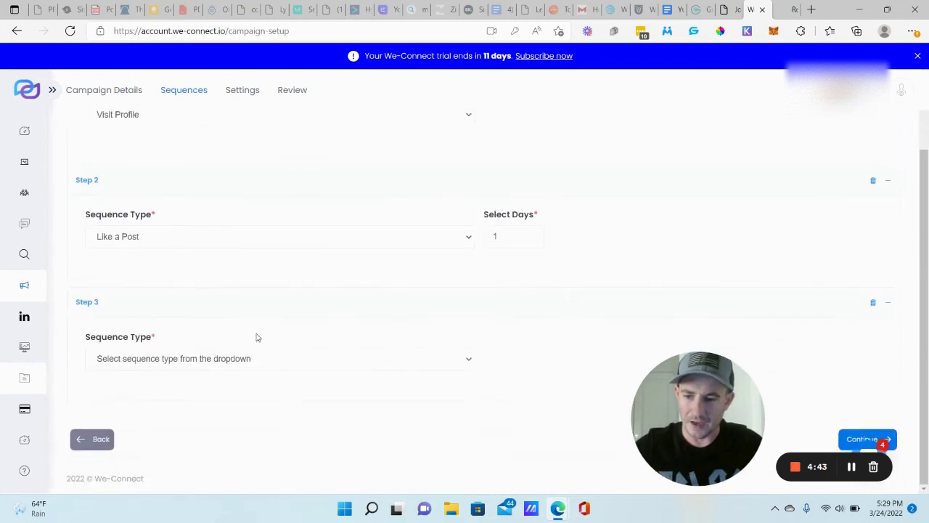
{"action": "left_click", "coordinate": [228, 365]}
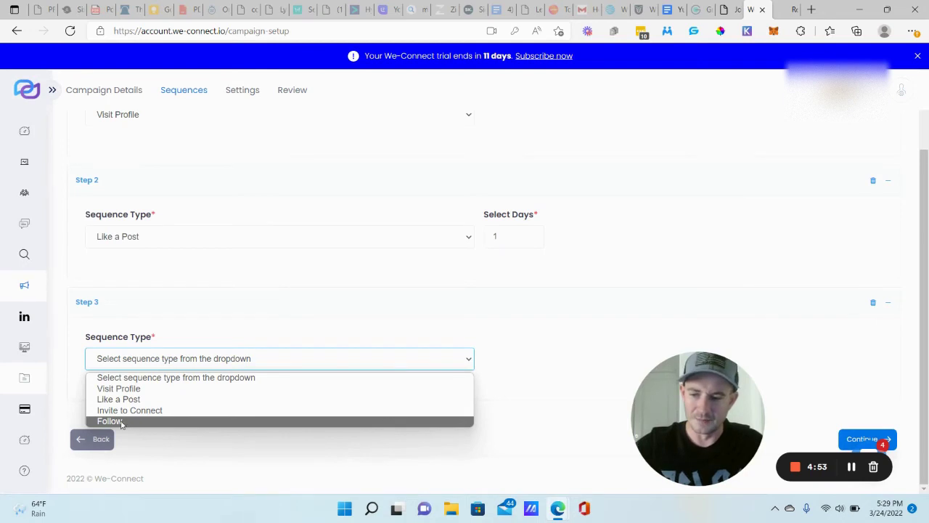
{"action": "left_click", "coordinate": [120, 422]}
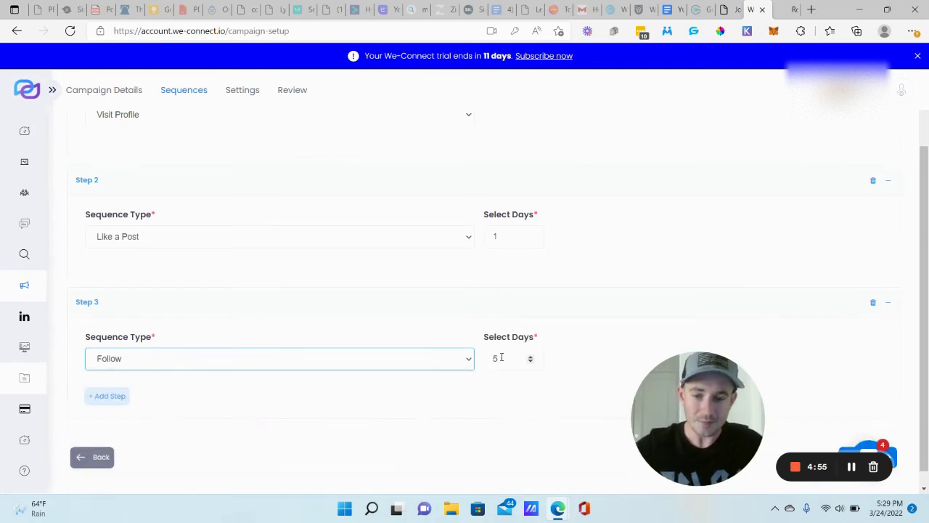
{"action": "double_click", "coordinate": [501, 357]}
{"action": "type", "text": "2"}
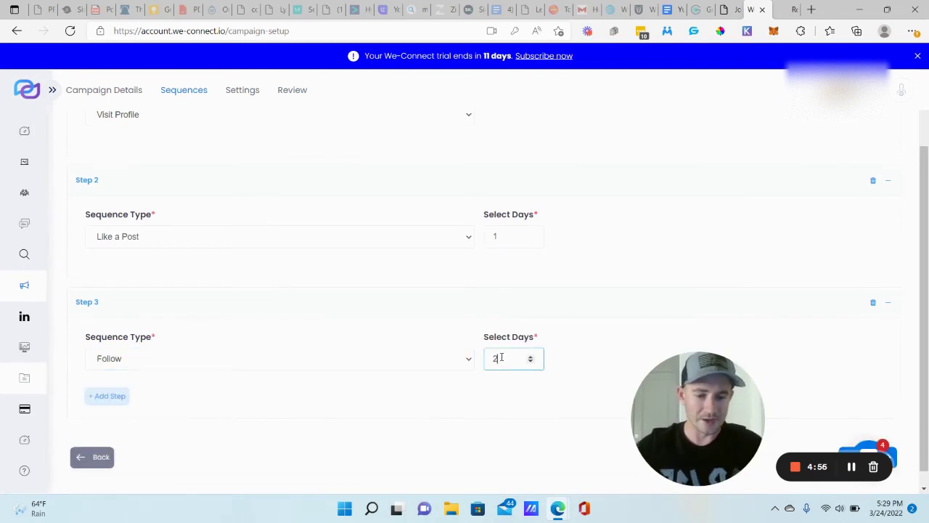
Add a fourth sequence step of type Invite to Connect with a delay of 3 days.
{"action": "left_click", "coordinate": [95, 397]}
{"action": "scroll", "coordinate": [127, 399], "scroll_direction": "down", "scroll_amount": 2}
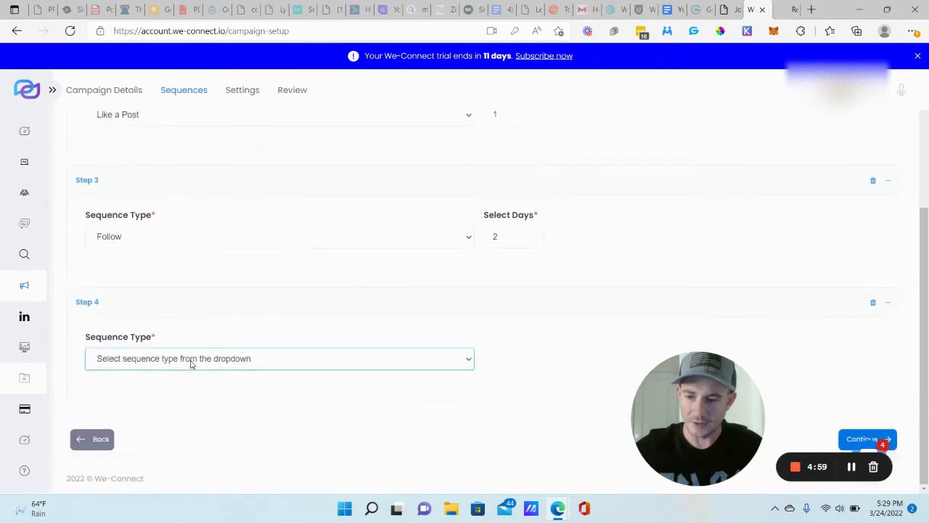
{"action": "left_click", "coordinate": [191, 364]}
{"action": "left_click", "coordinate": [131, 411]}
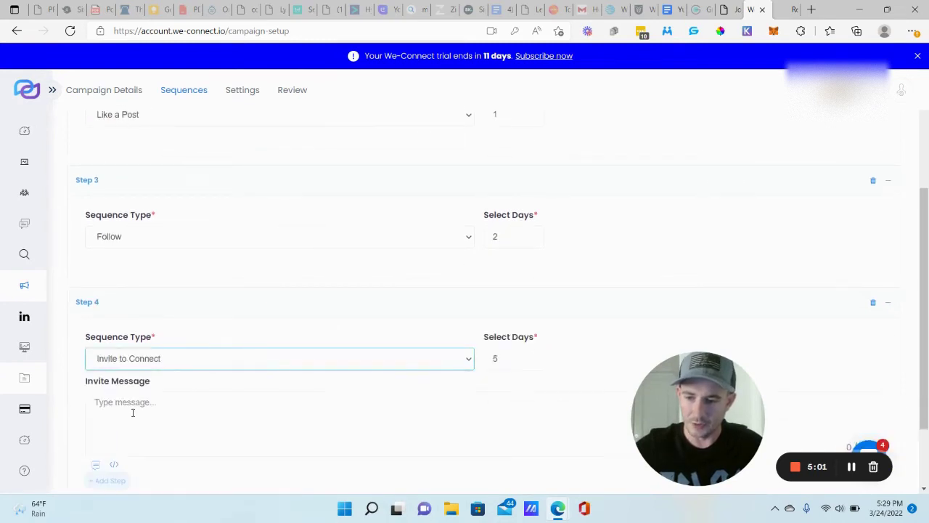
{"action": "double_click", "coordinate": [501, 359]}
{"action": "type", "text": "3"}
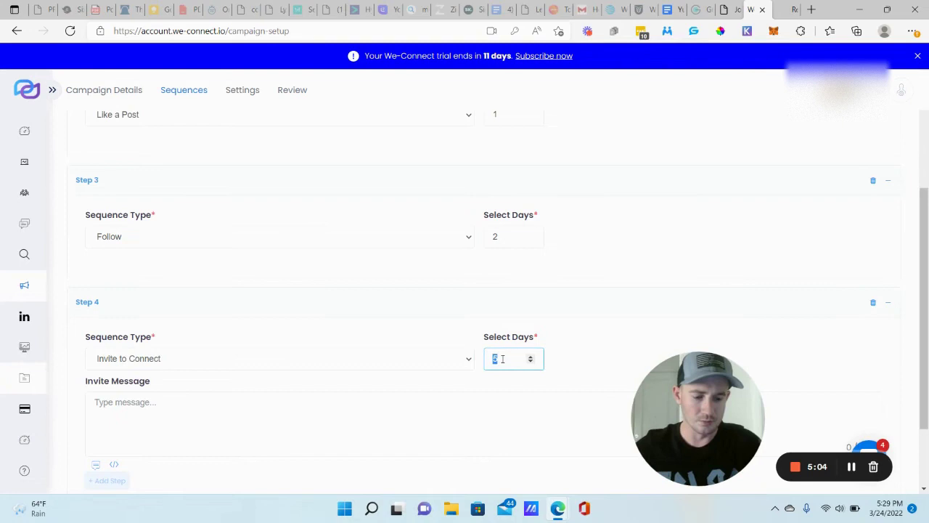
{"action": "mouse_move", "coordinate": [131, 229]}
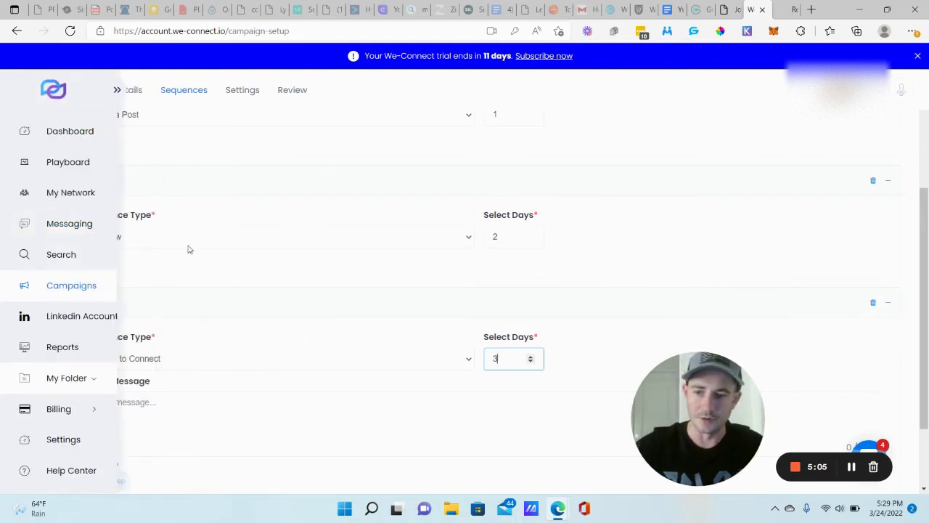
Write the invite message as "Test" followed by the First Name variable, without a fallback value.
{"action": "left_click", "coordinate": [220, 394]}
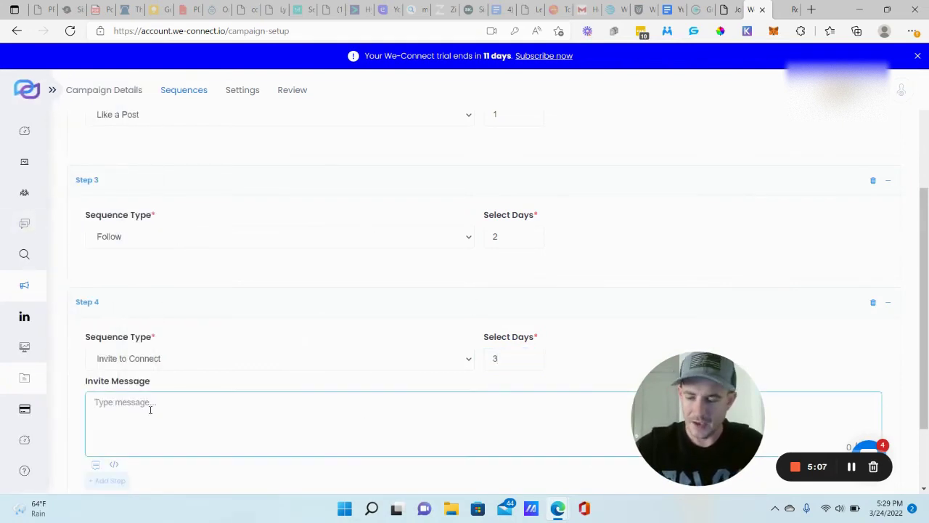
{"action": "scroll", "coordinate": [254, 413], "scroll_direction": "down", "scroll_amount": 2}
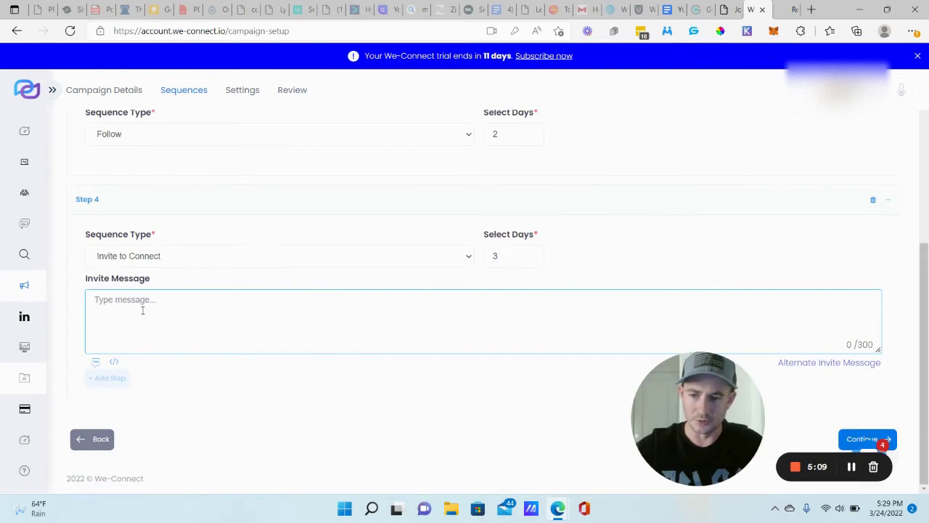
{"action": "type", "text": "Test"}
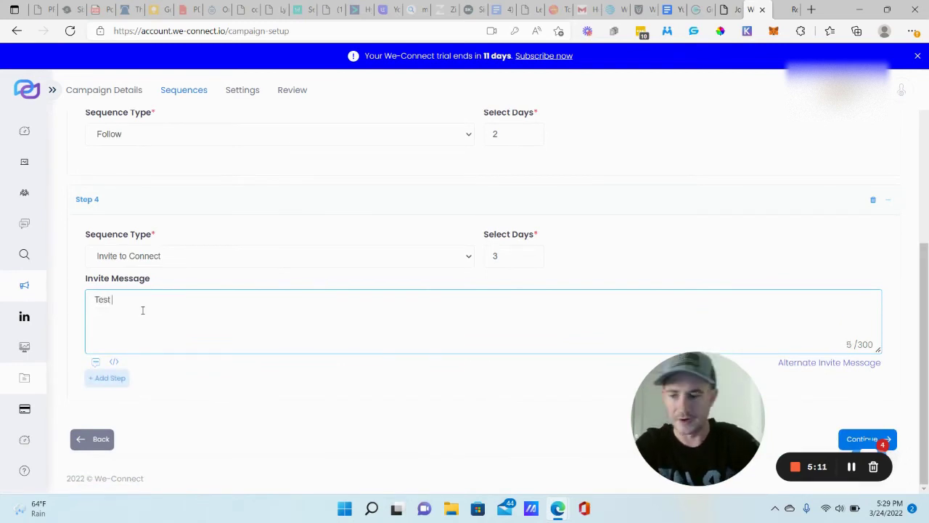
{"action": "left_click", "coordinate": [114, 361]}
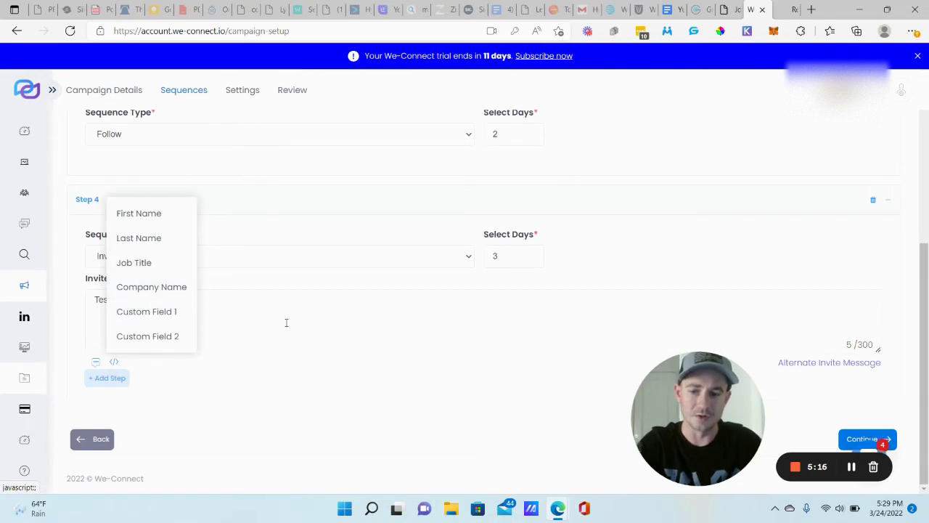
{"action": "left_click", "coordinate": [159, 307]}
{"action": "left_click", "coordinate": [114, 361]}
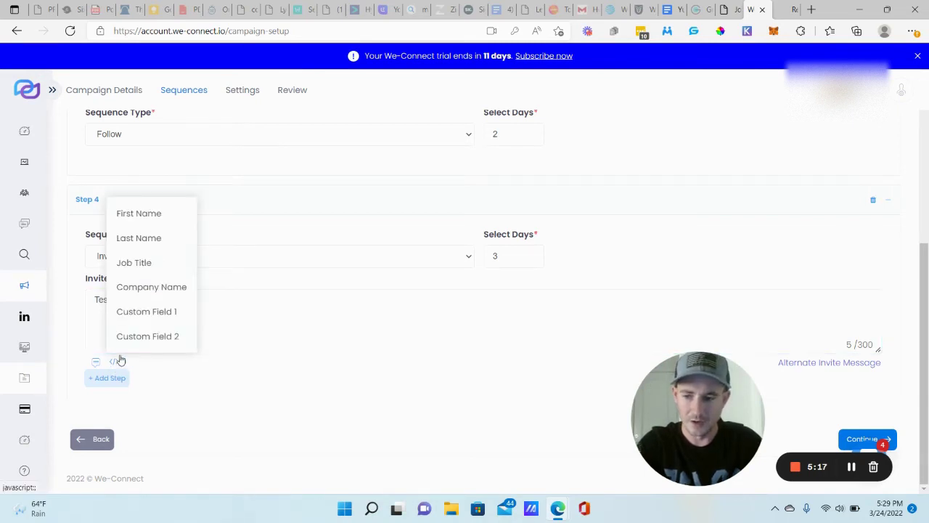
{"action": "left_click", "coordinate": [143, 217]}
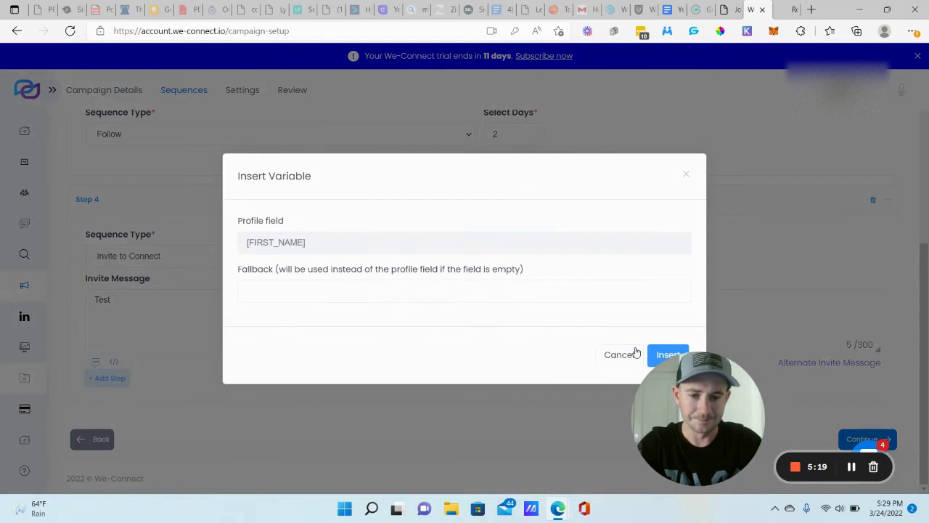
{"action": "left_click", "coordinate": [650, 354]}
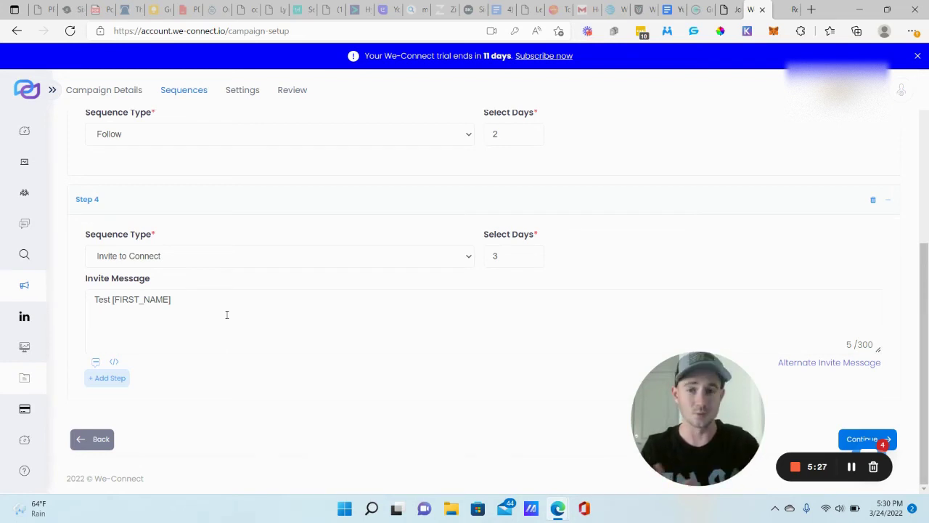
Add a fifth sequence step that sends the follow-up message "Test" after 3 days if the invite is accepted.
{"action": "left_click", "coordinate": [120, 386]}
{"action": "scroll", "coordinate": [429, 365], "scroll_direction": "down", "scroll_amount": 2}
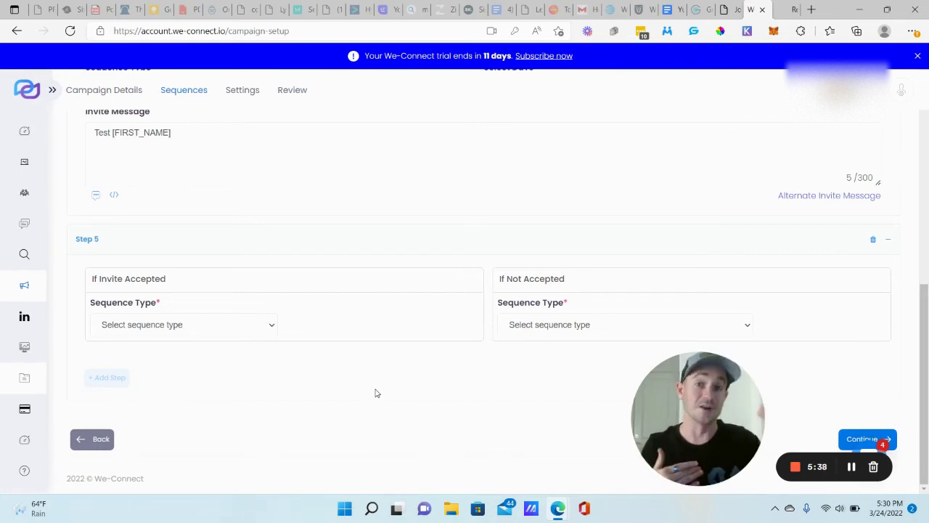
{"action": "left_click", "coordinate": [265, 332]}
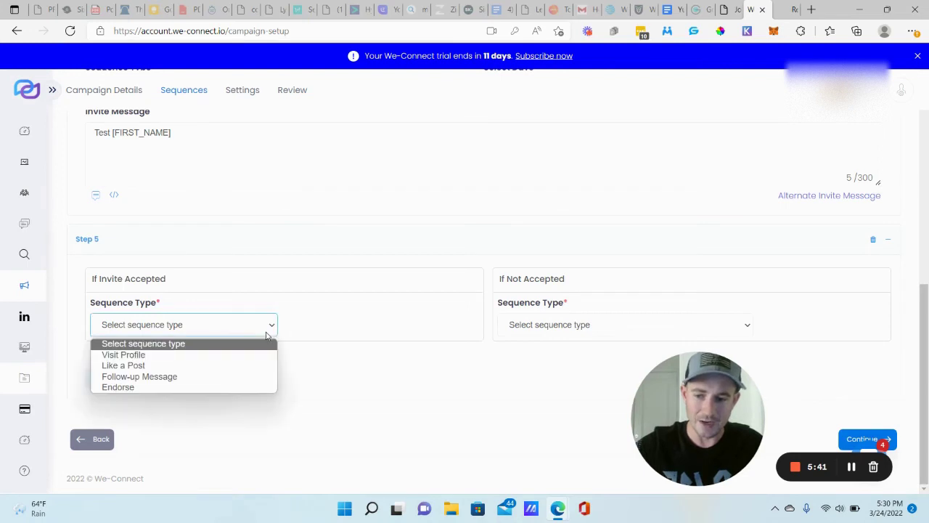
{"action": "left_click", "coordinate": [138, 379]}
{"action": "scroll", "coordinate": [142, 374], "scroll_direction": "down", "scroll_amount": 1}
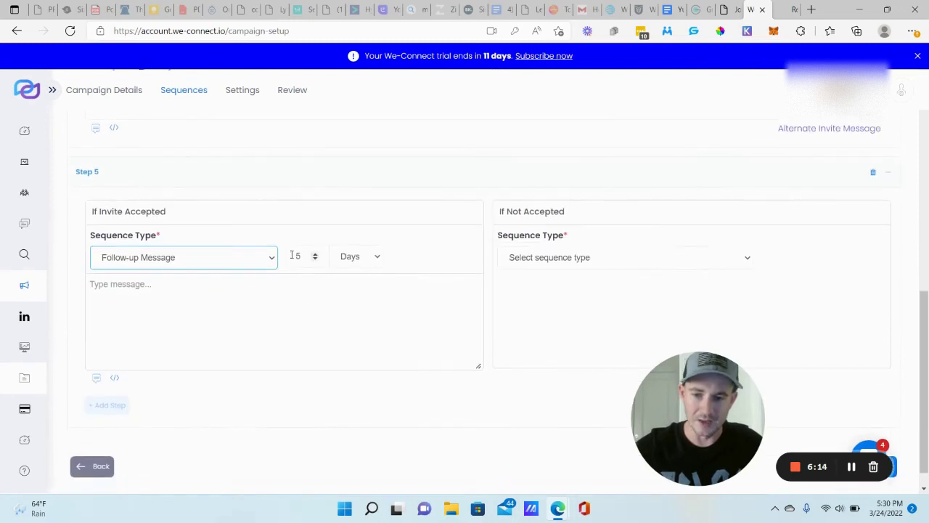
{"action": "scroll", "coordinate": [133, 266], "scroll_direction": "up", "scroll_amount": 1}
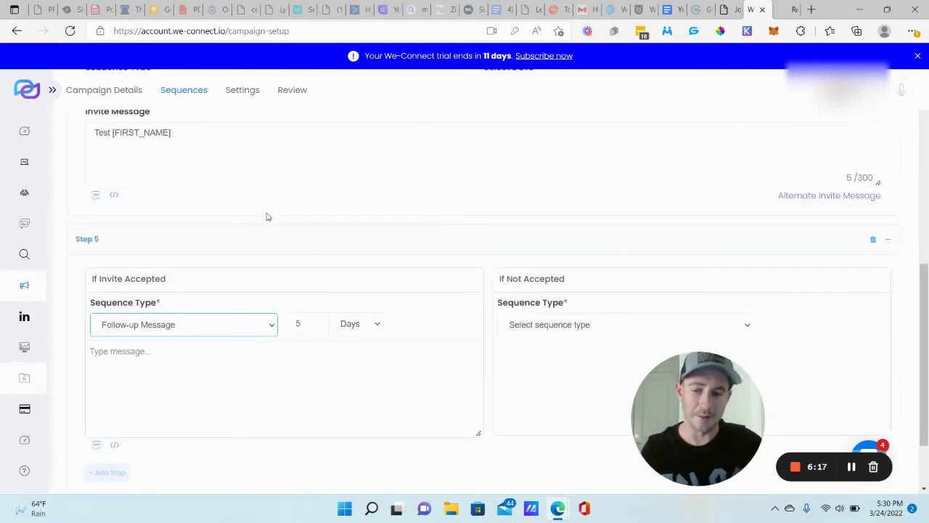
{"action": "double_click", "coordinate": [303, 324]}
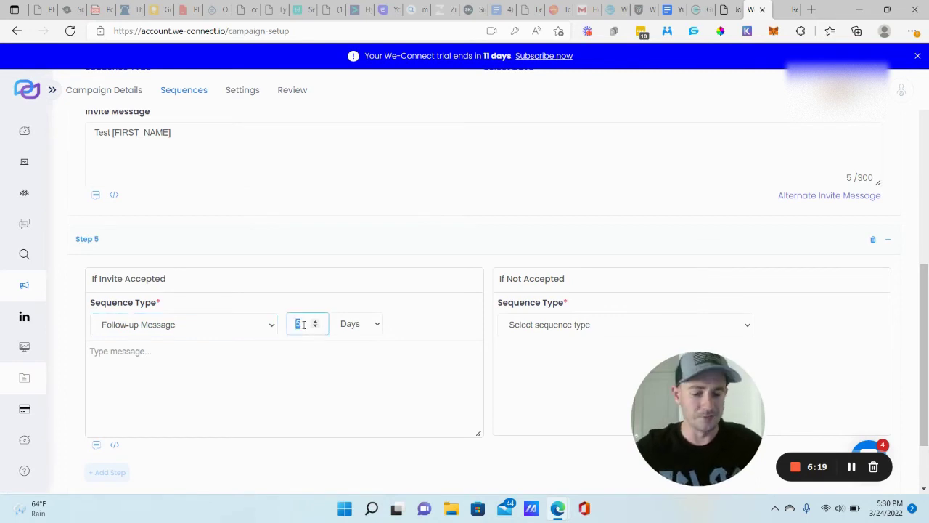
{"action": "type", "text": "3"}
{"action": "left_click", "coordinate": [178, 370]}
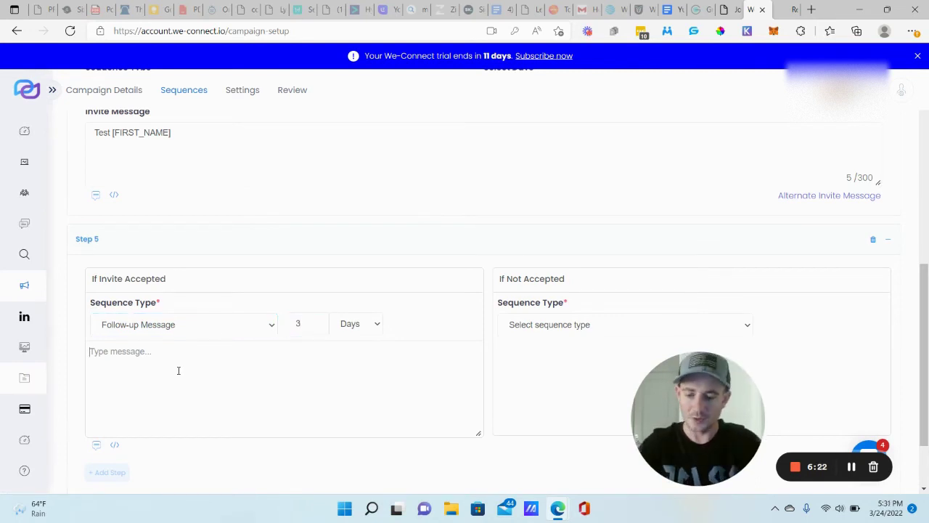
{"action": "type", "text": "Test"}
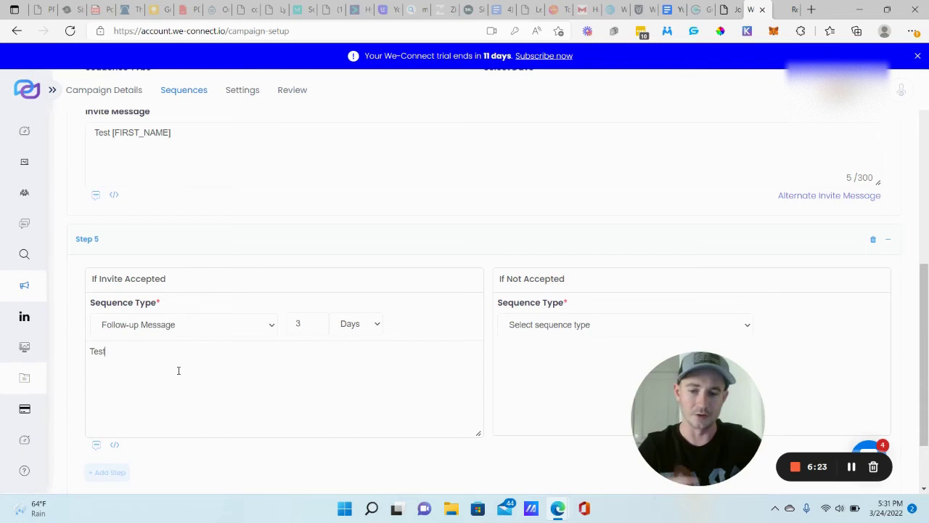
Set the fifth step's If Not Accepted branch to Visit Profile with a delay of 3 days.
{"action": "scroll", "coordinate": [543, 251], "scroll_direction": "down", "scroll_amount": 2}
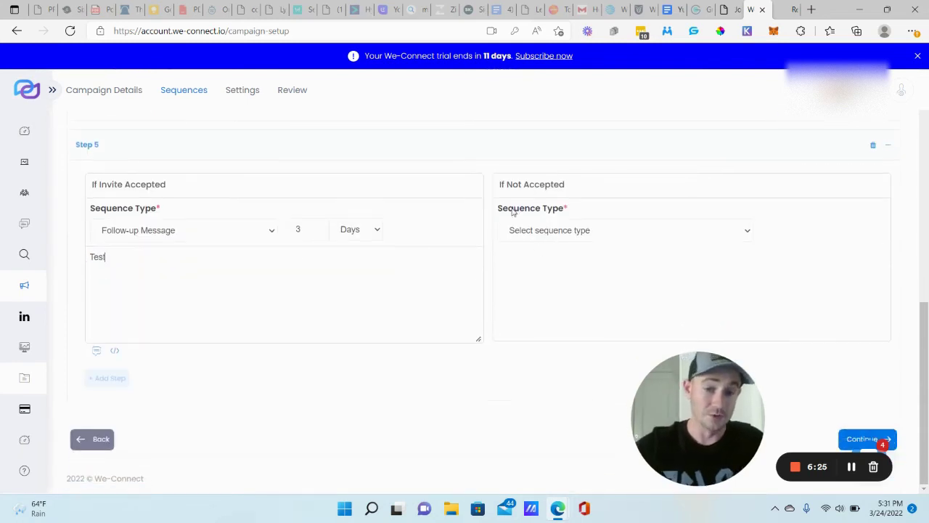
{"action": "left_click", "coordinate": [741, 234]}
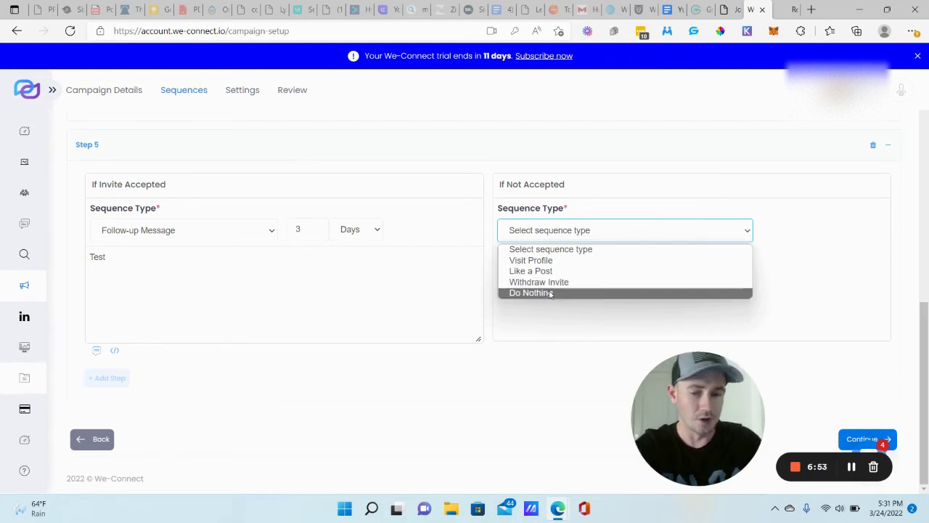
{"action": "left_click", "coordinate": [546, 260]}
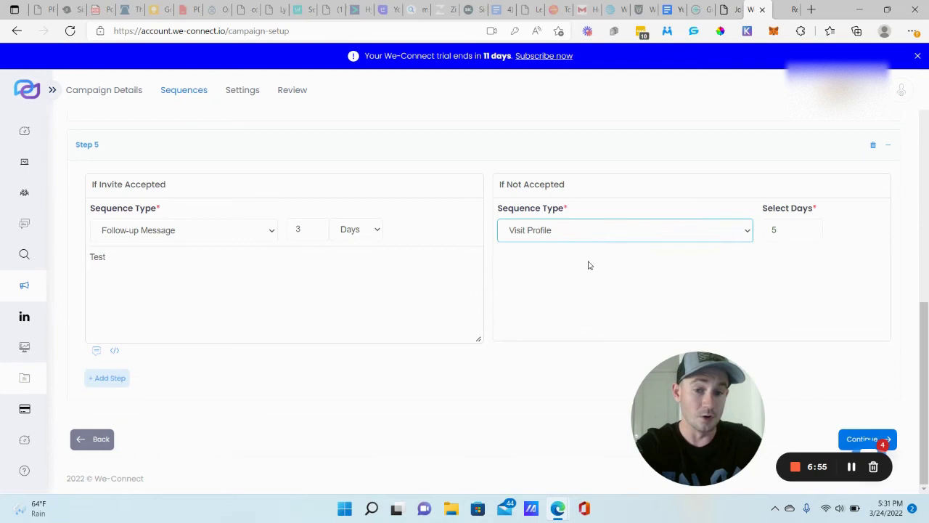
{"action": "double_click", "coordinate": [790, 237]}
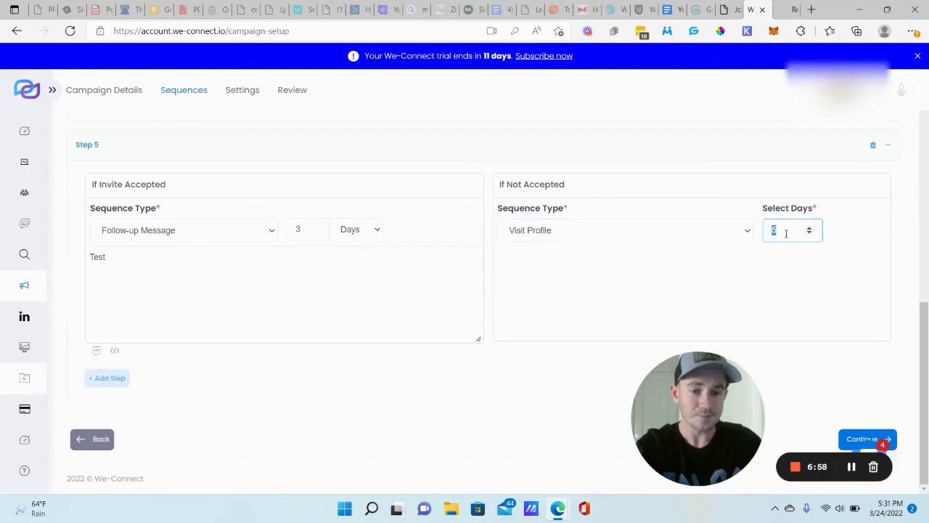
{"action": "type", "text": "3"}
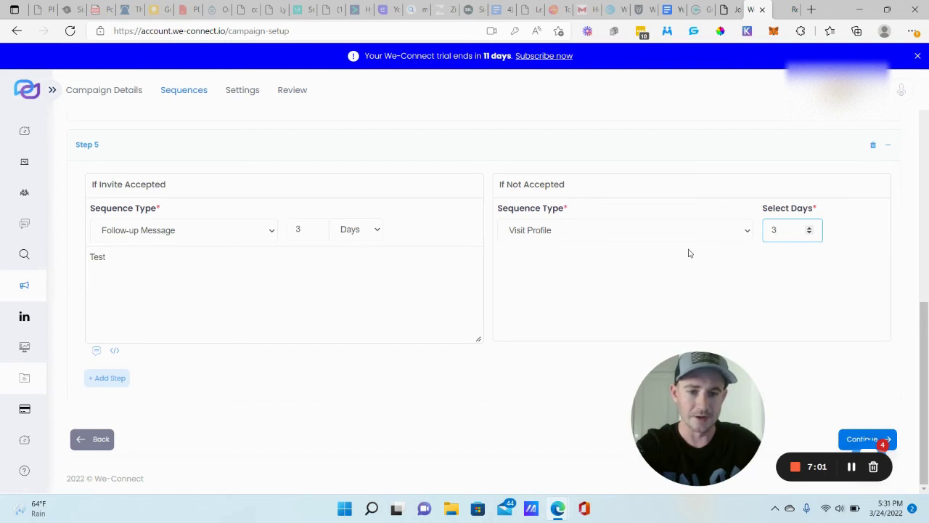
{"action": "left_click", "coordinate": [673, 275]}
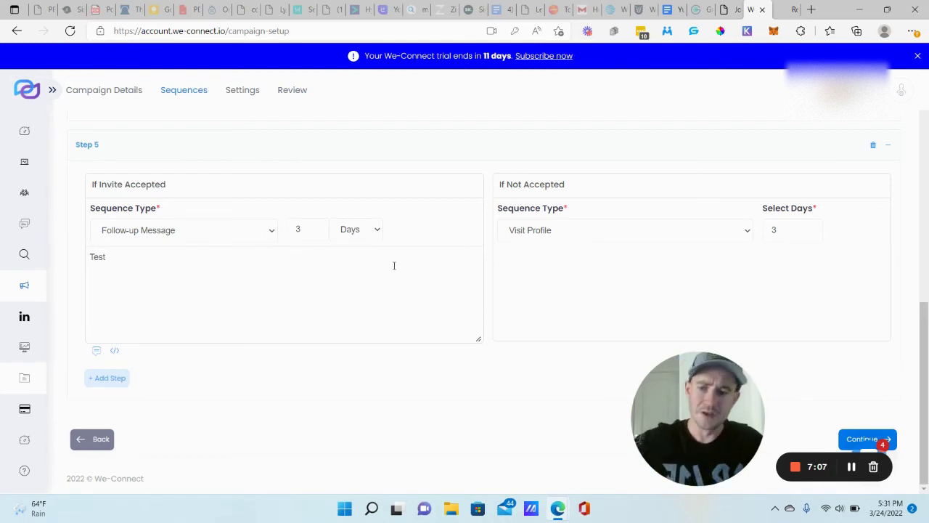
{"action": "scroll", "coordinate": [394, 266], "scroll_direction": "up", "scroll_amount": 1}
{"action": "scroll", "coordinate": [375, 259], "scroll_direction": "down", "scroll_amount": 1}
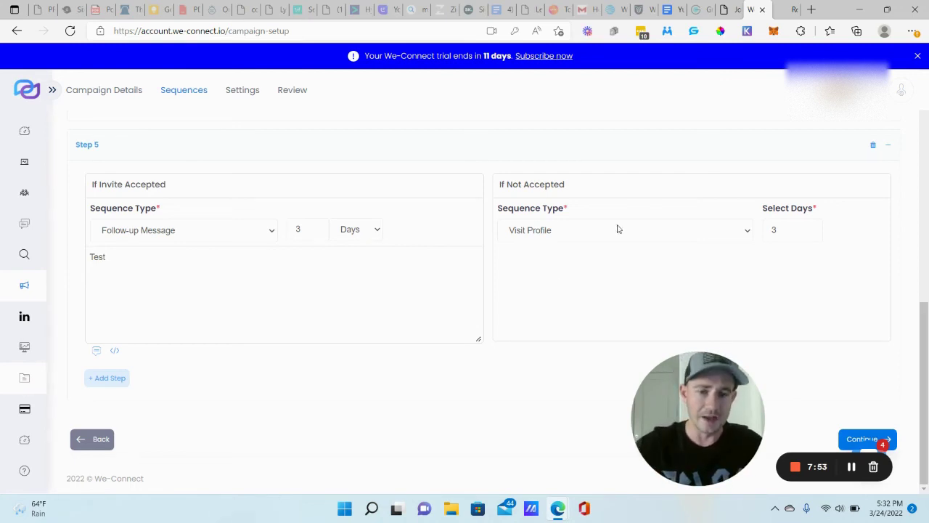
Add a sixth sequence step with Endorse as the action if the invite is accepted.
{"action": "left_click", "coordinate": [117, 378]}
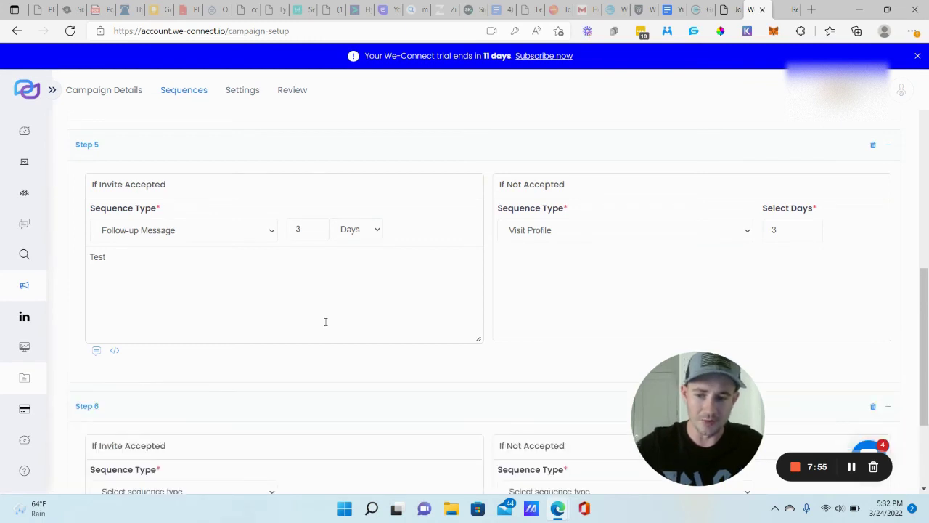
{"action": "scroll", "coordinate": [356, 300], "scroll_direction": "down", "scroll_amount": 3}
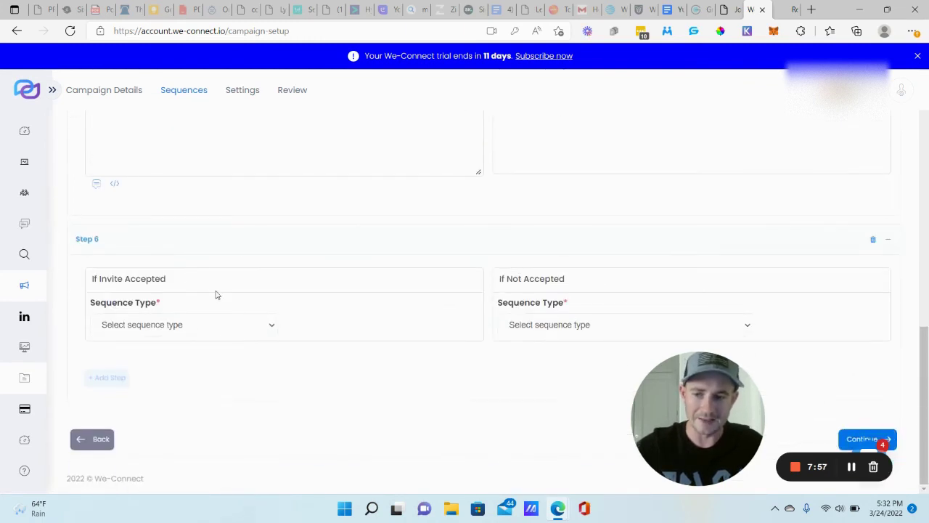
{"action": "left_click", "coordinate": [221, 330]}
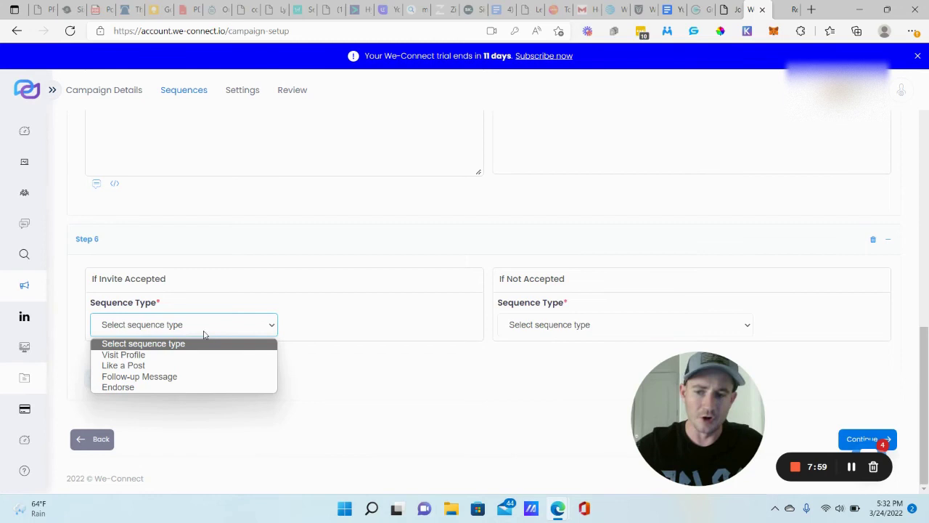
{"action": "scroll", "coordinate": [439, 236], "scroll_direction": "up", "scroll_amount": 2}
{"action": "scroll", "coordinate": [131, 270], "scroll_direction": "up", "scroll_amount": 2}
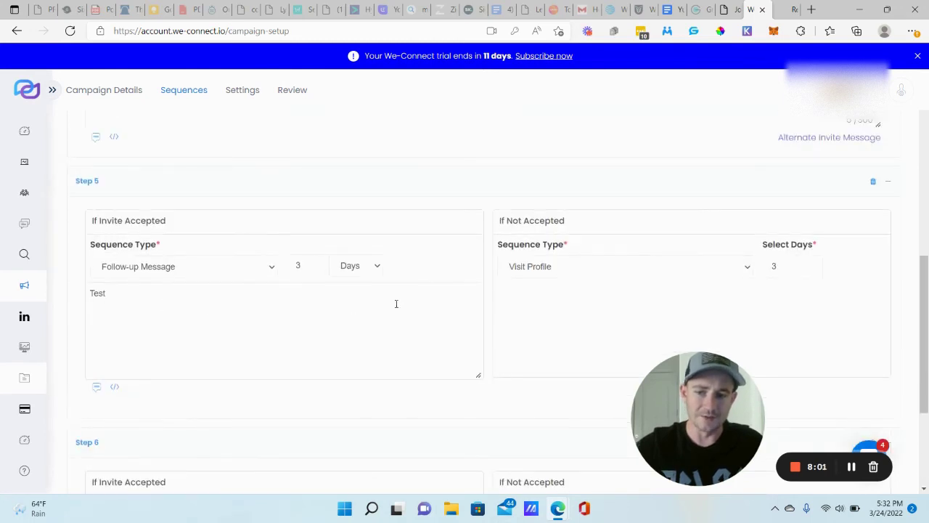
{"action": "scroll", "coordinate": [234, 156], "scroll_direction": "up", "scroll_amount": 2}
{"action": "scroll", "coordinate": [240, 164], "scroll_direction": "down", "scroll_amount": 5}
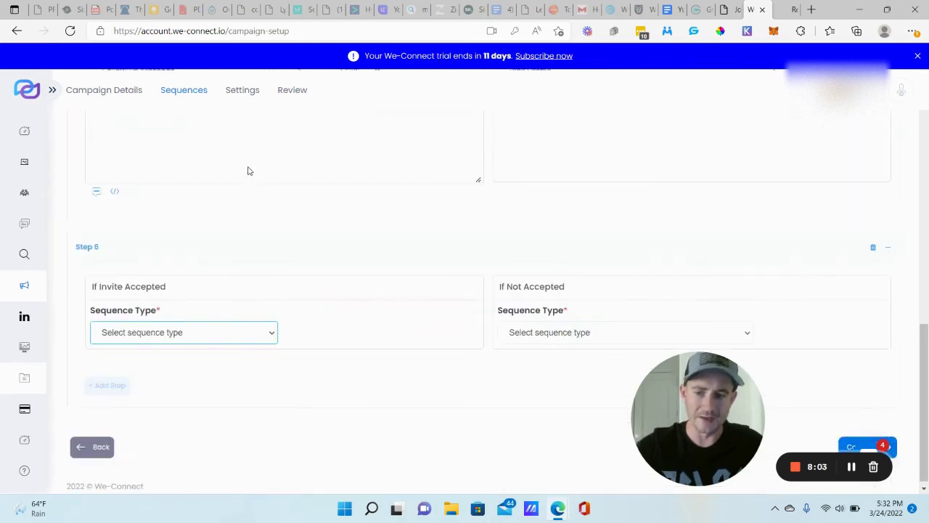
{"action": "left_click", "coordinate": [186, 332]}
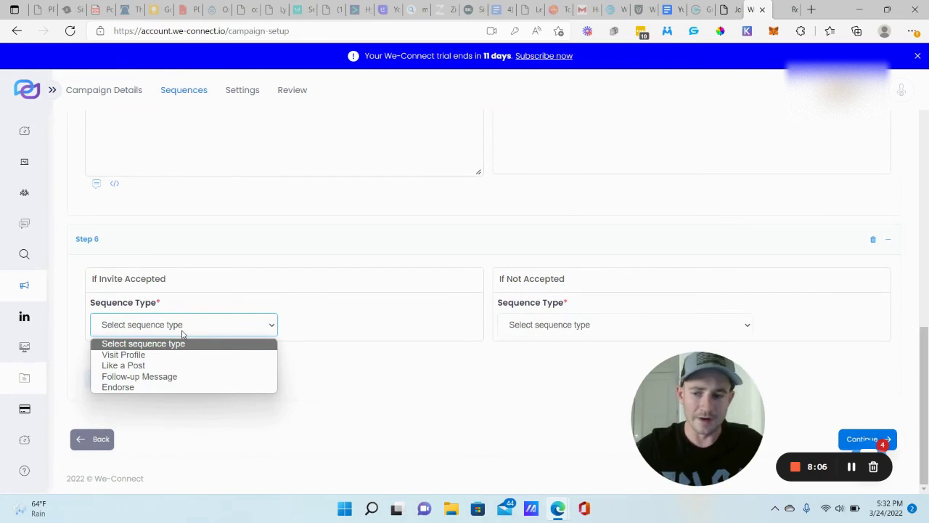
{"action": "left_click", "coordinate": [156, 386]}
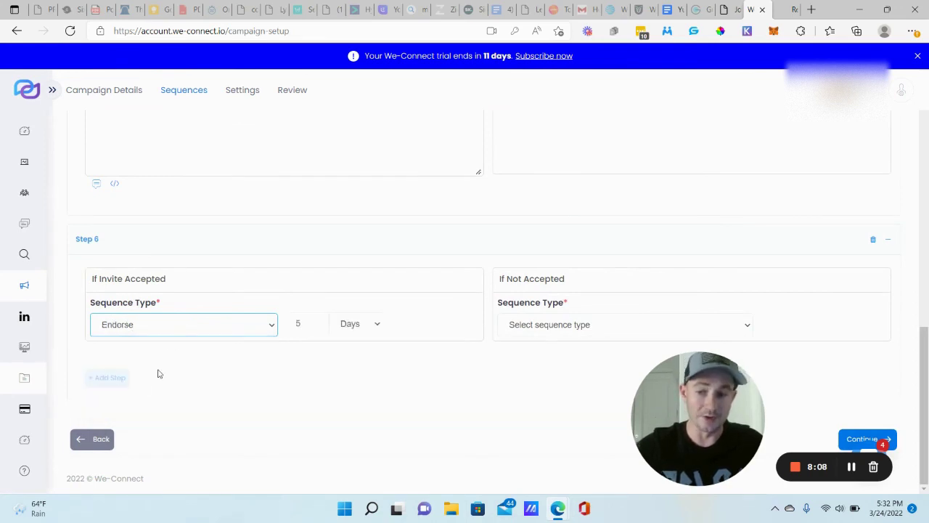
Set the sixth step's If Not Accepted branch to Do Nothing.
{"action": "left_click", "coordinate": [594, 333]}
{"action": "left_click", "coordinate": [535, 387]}
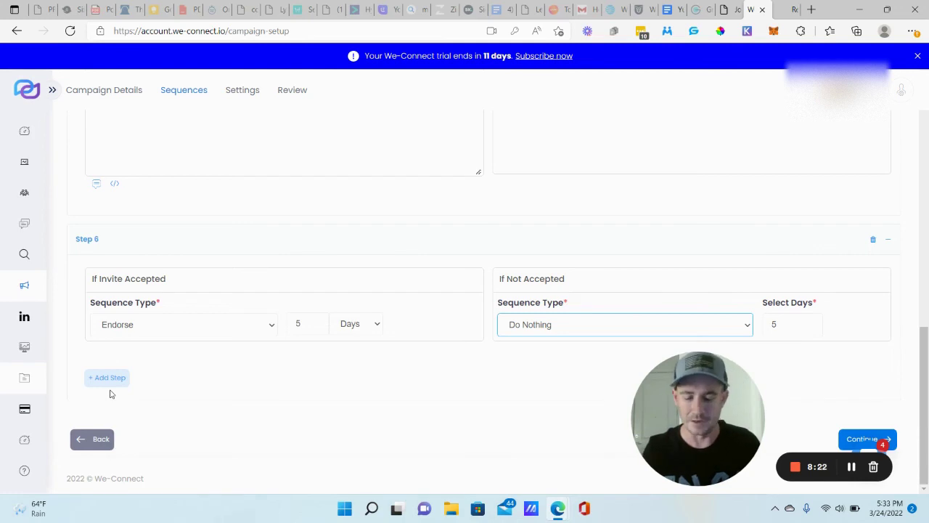
{"action": "left_click", "coordinate": [676, 324]}
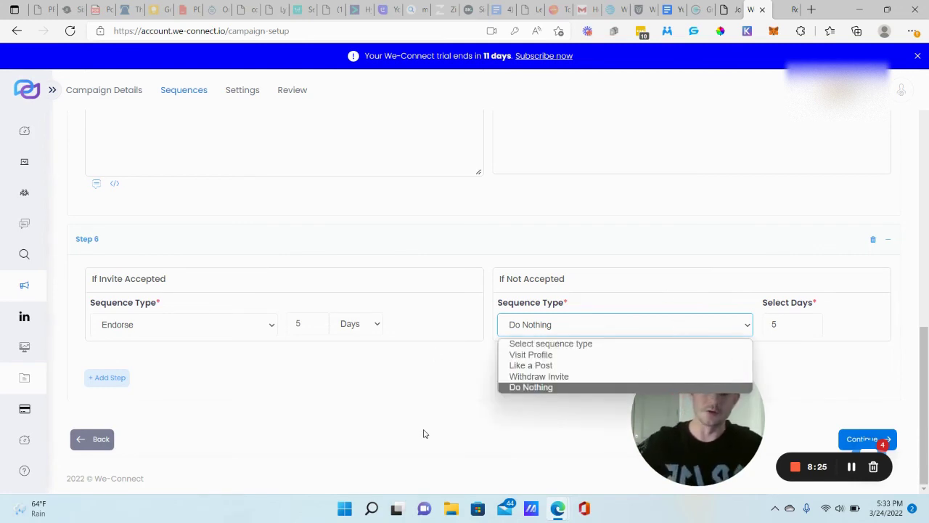
{"action": "left_click", "coordinate": [375, 409]}
{"action": "left_click_drag", "start_coordinate": [699, 408], "coordinate": [418, 377]}
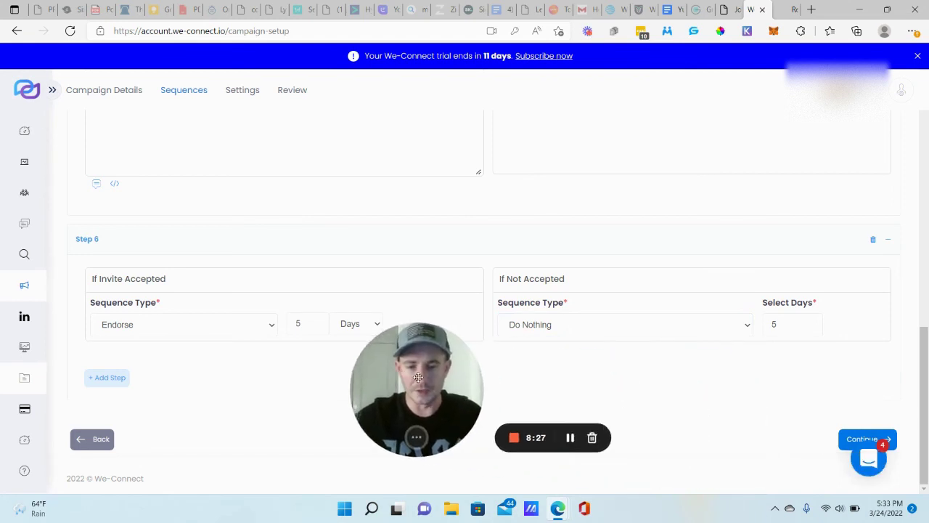
Accept the daily total actions limit of 15 and the Default schedule in the campaign settings and proceed to the review.
{"action": "left_click", "coordinate": [845, 439]}
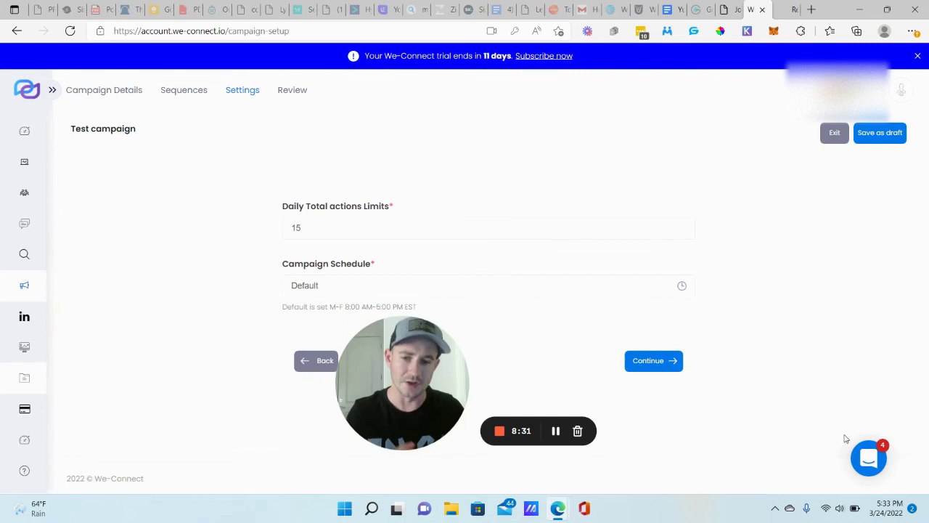
{"action": "double_click", "coordinate": [358, 231]}
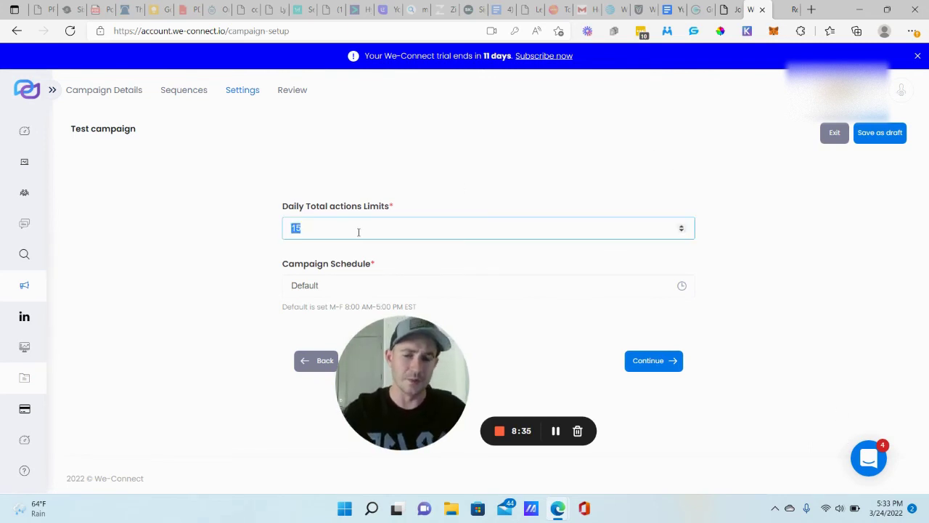
{"action": "left_click_drag", "start_coordinate": [416, 381], "coordinate": [101, 398]}
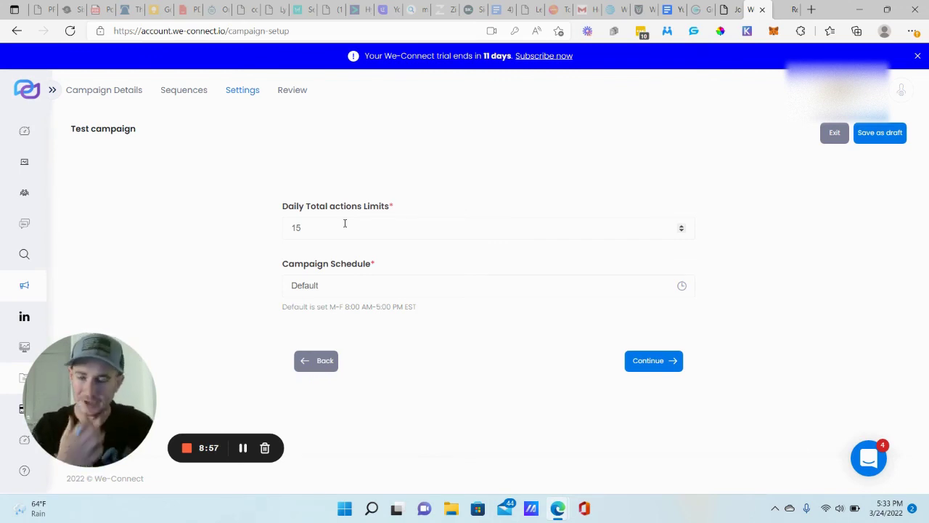
{"action": "left_click", "coordinate": [344, 222]}
{"action": "double_click", "coordinate": [324, 227]}
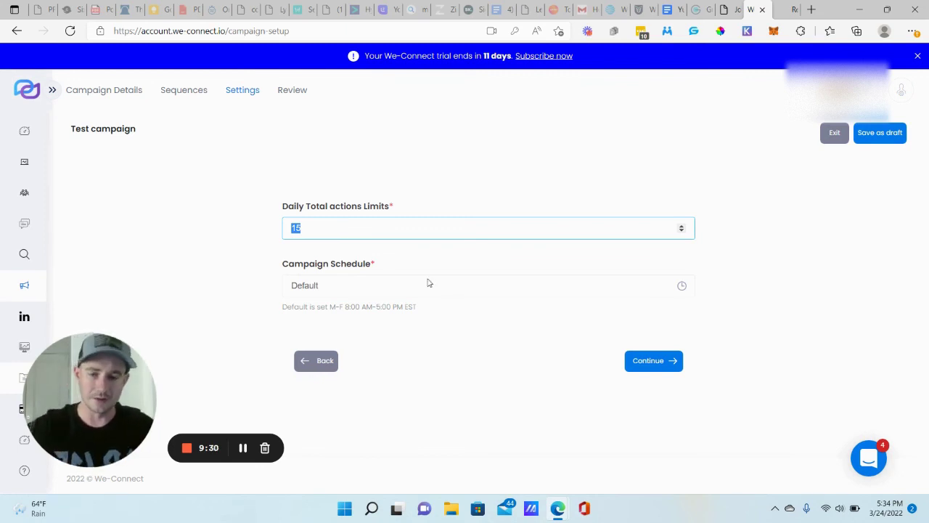
{"action": "left_click", "coordinate": [655, 368]}
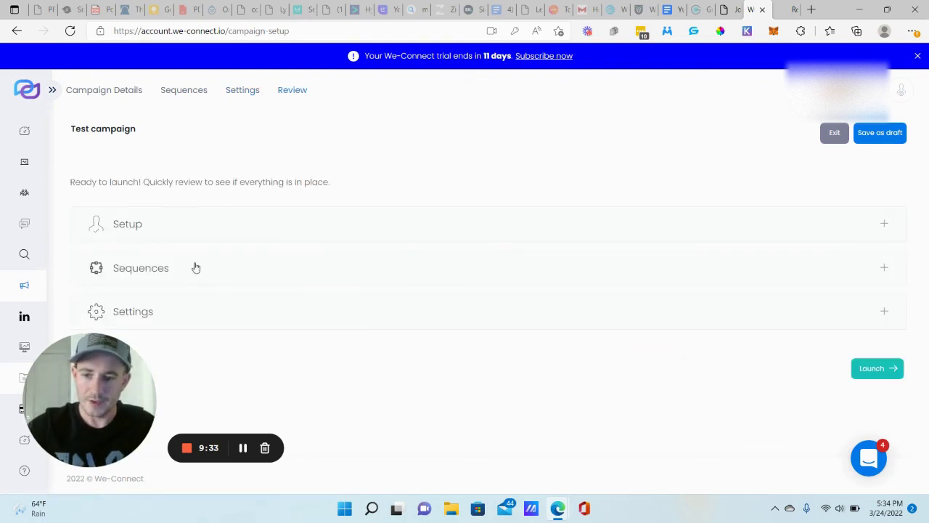